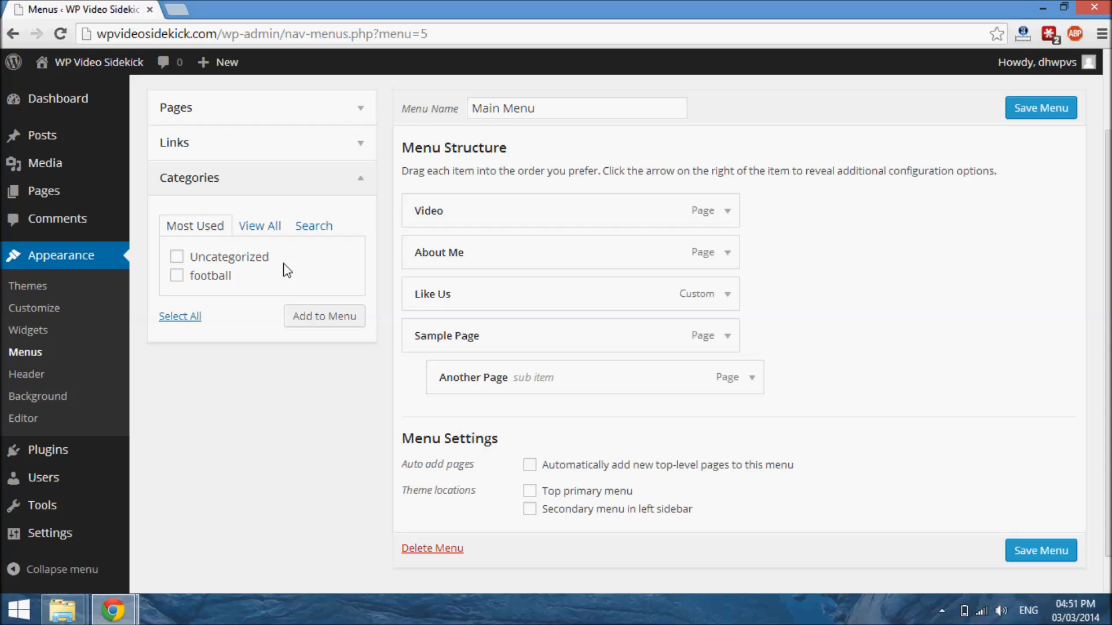
Step: Add the football category to Main Menu and set its navigation label to Football
{"action": "left_click", "coordinate": [177, 276]}
{"action": "left_click", "coordinate": [330, 319]}
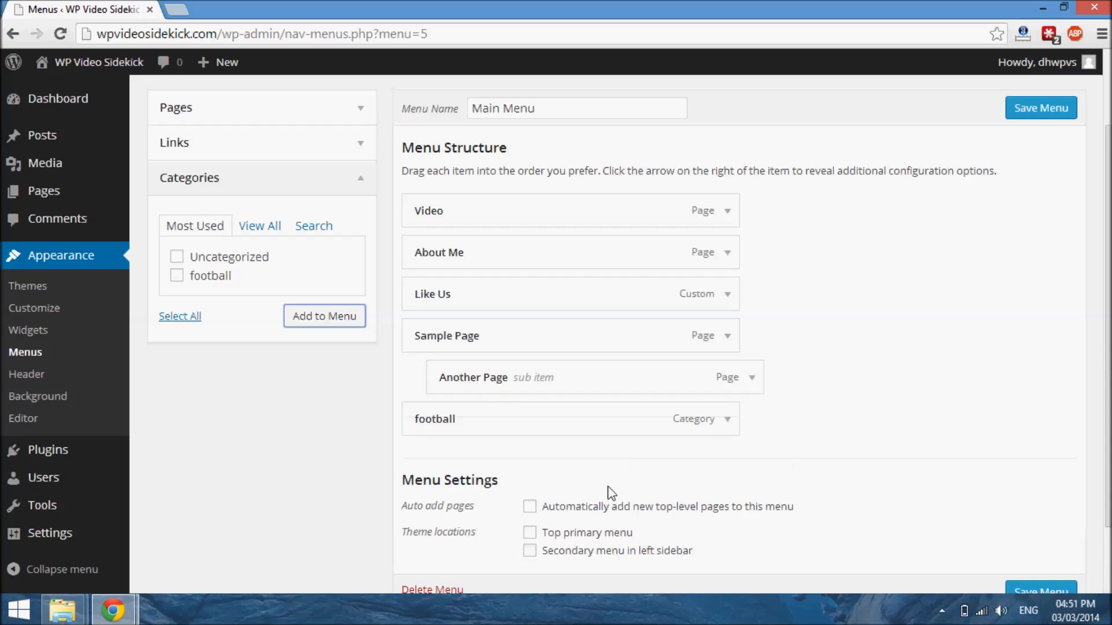
{"action": "scroll", "coordinate": [855, 425], "scroll_direction": "down", "scroll_amount": 2}
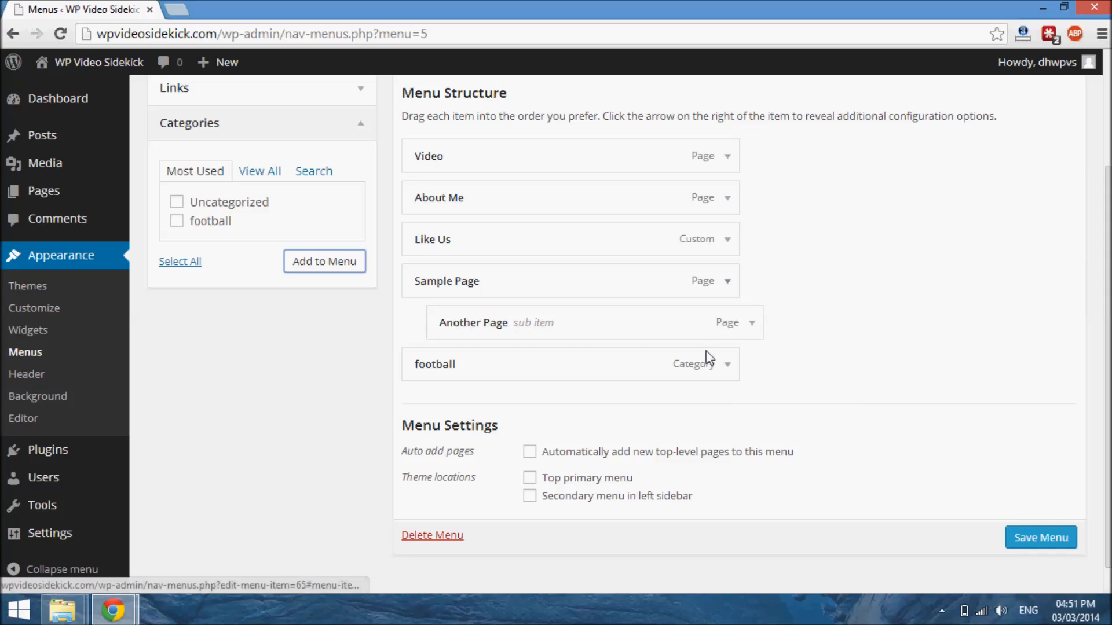
{"action": "left_click", "coordinate": [729, 370]}
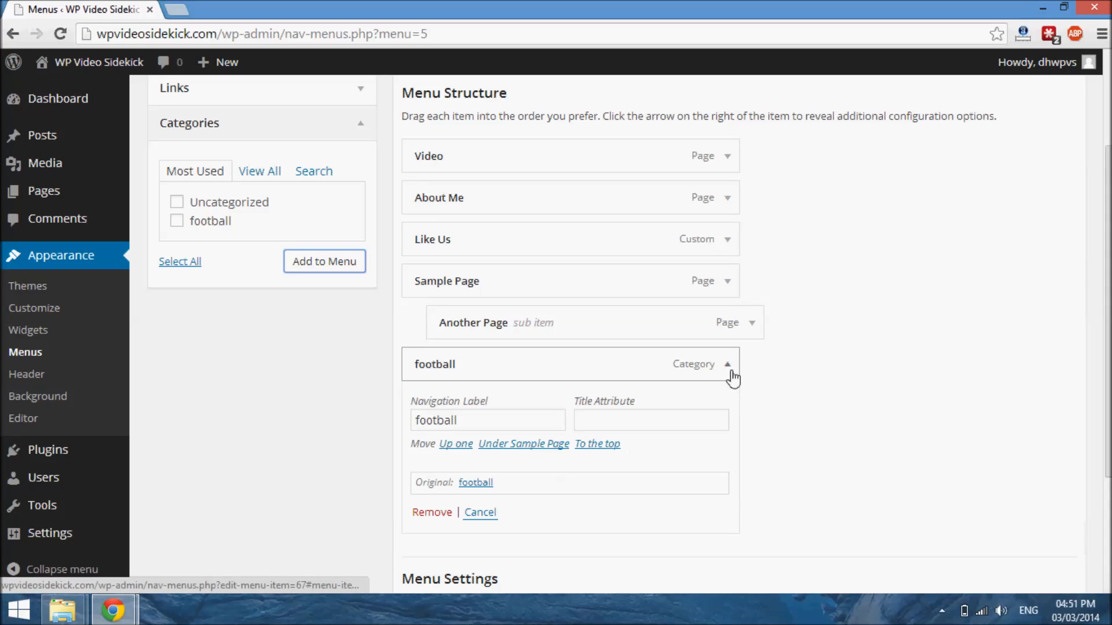
{"action": "left_click", "coordinate": [468, 430]}
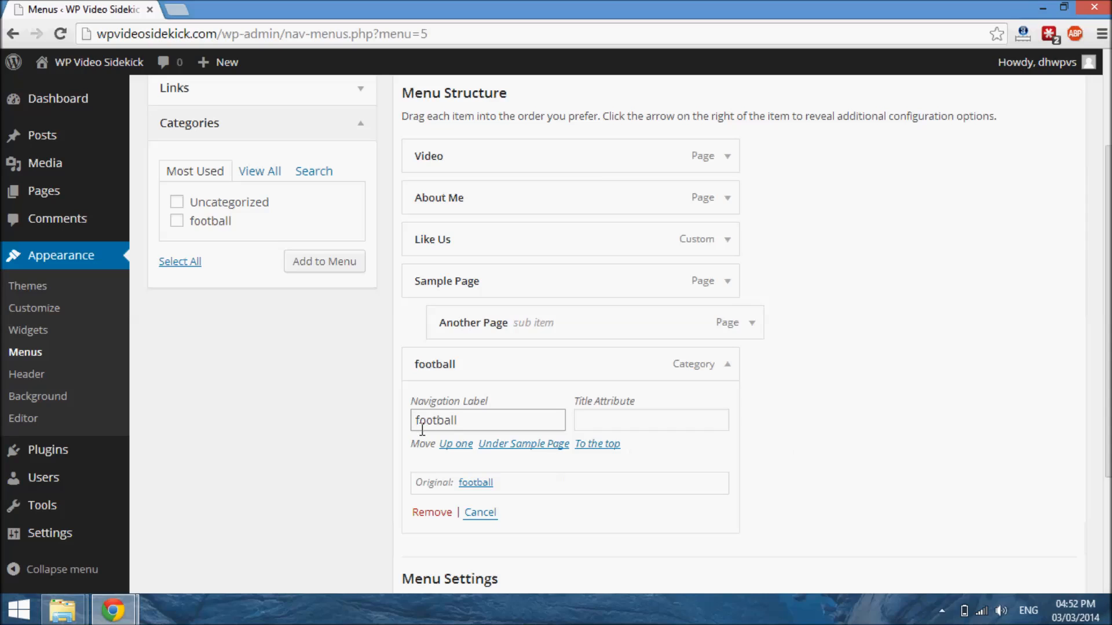
{"action": "type", "text": "F"}
{"action": "key", "text": "Delete"}
{"action": "left_click_drag", "start_coordinate": [1109, 230], "coordinate": [1108, 280]}
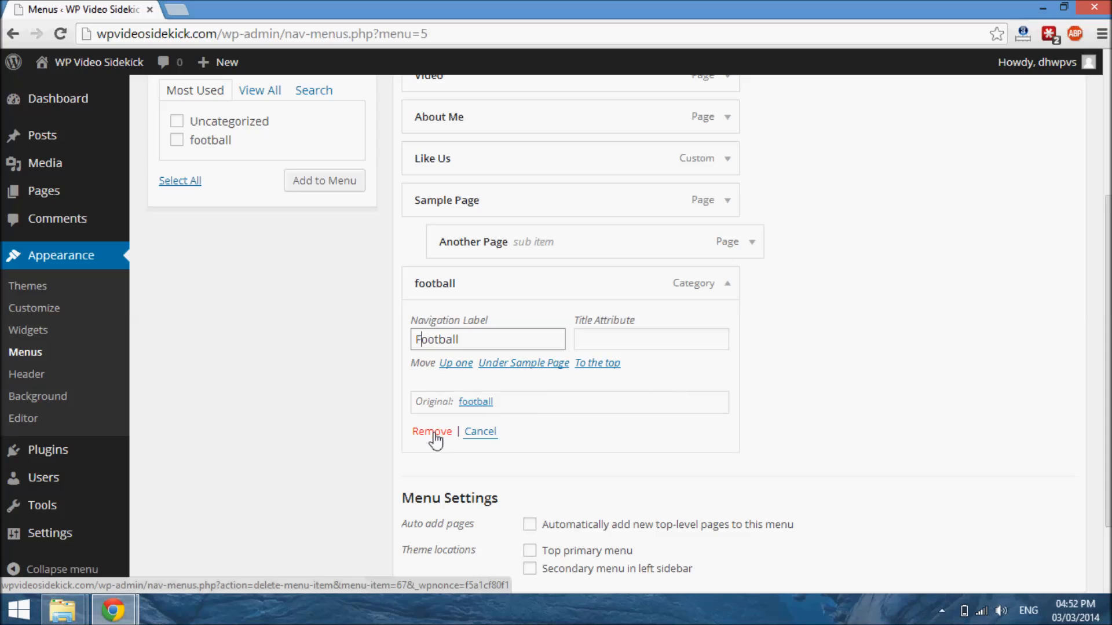
Step: Add a custom link to the menu with the URL # and the link text Services
{"action": "left_click_drag", "start_coordinate": [1109, 361], "coordinate": [1109, 218]}
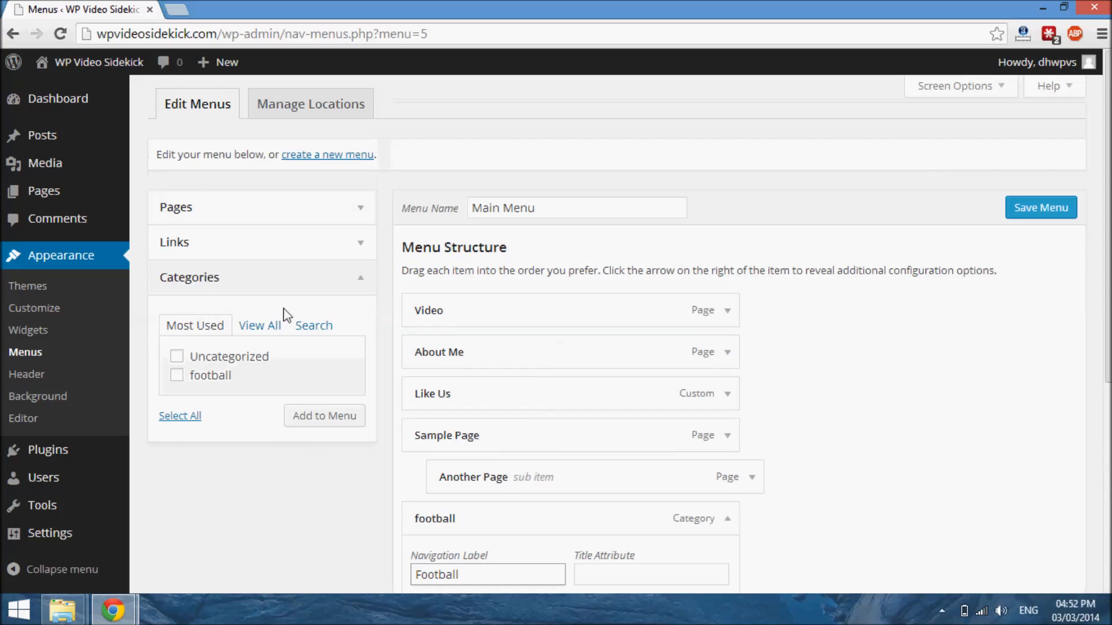
{"action": "left_click", "coordinate": [363, 283]}
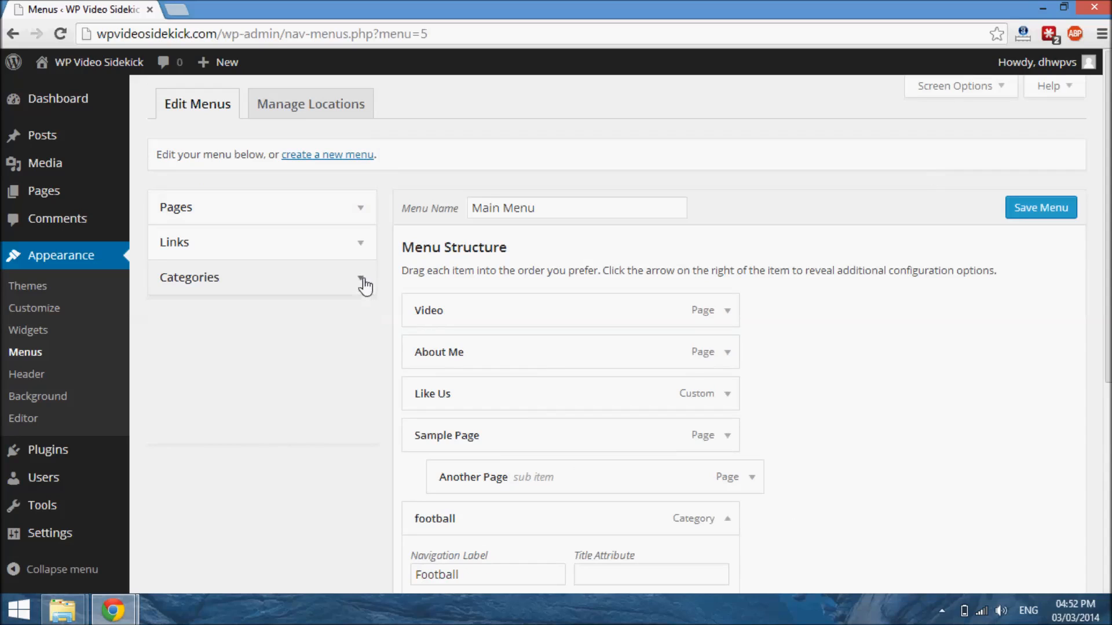
{"action": "left_click", "coordinate": [363, 243]}
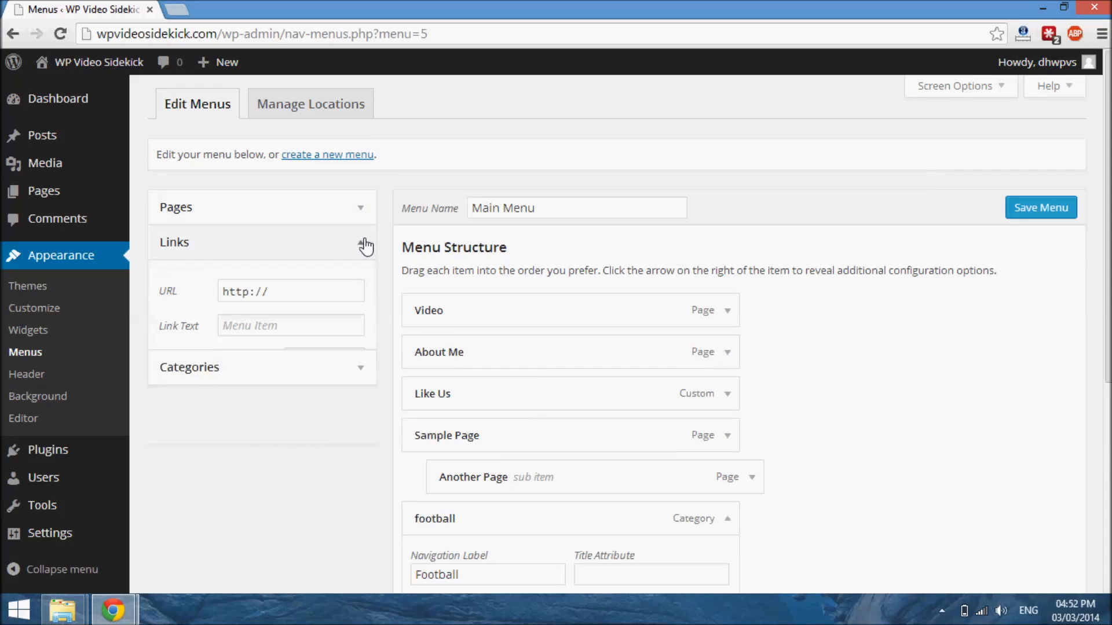
{"action": "left_click", "coordinate": [289, 308]}
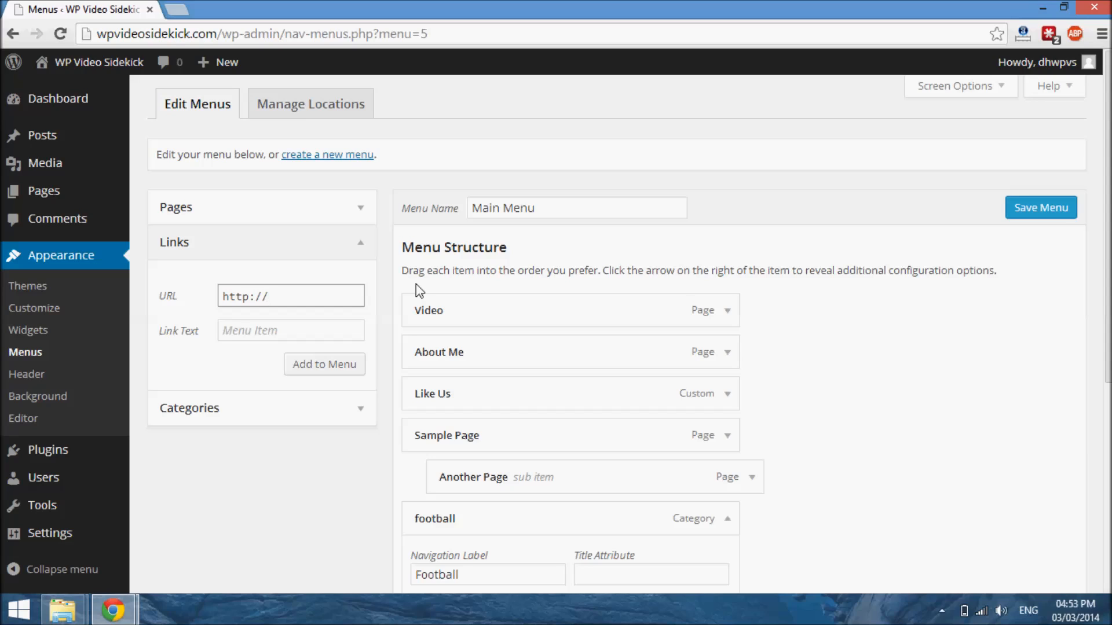
{"action": "key", "text": "BackSpace"}
{"action": "key", "text": "BackSpace"}
{"action": "key", "text": "BackSpace"}
{"action": "key", "text": "BackSpace"}
{"action": "key", "text": "BackSpace"}
{"action": "key", "text": "BackSpace"}
{"action": "key", "text": "BackSpace"}
{"action": "type", "text": "#"}
{"action": "left_click", "coordinate": [261, 336]}
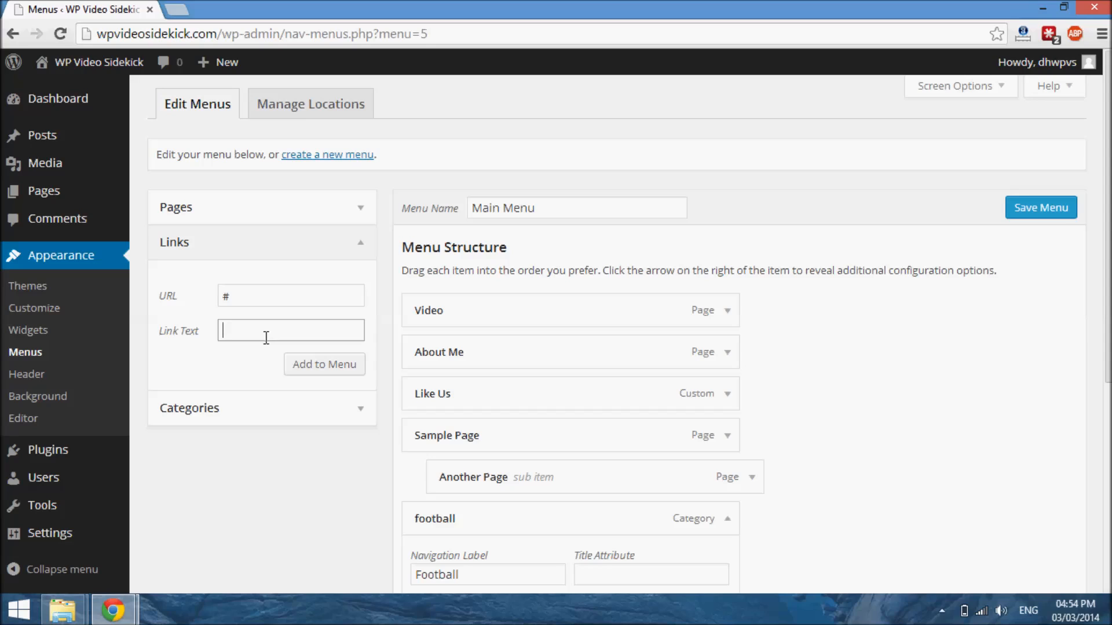
{"action": "type", "text": "Services"}
{"action": "left_click", "coordinate": [324, 365]}
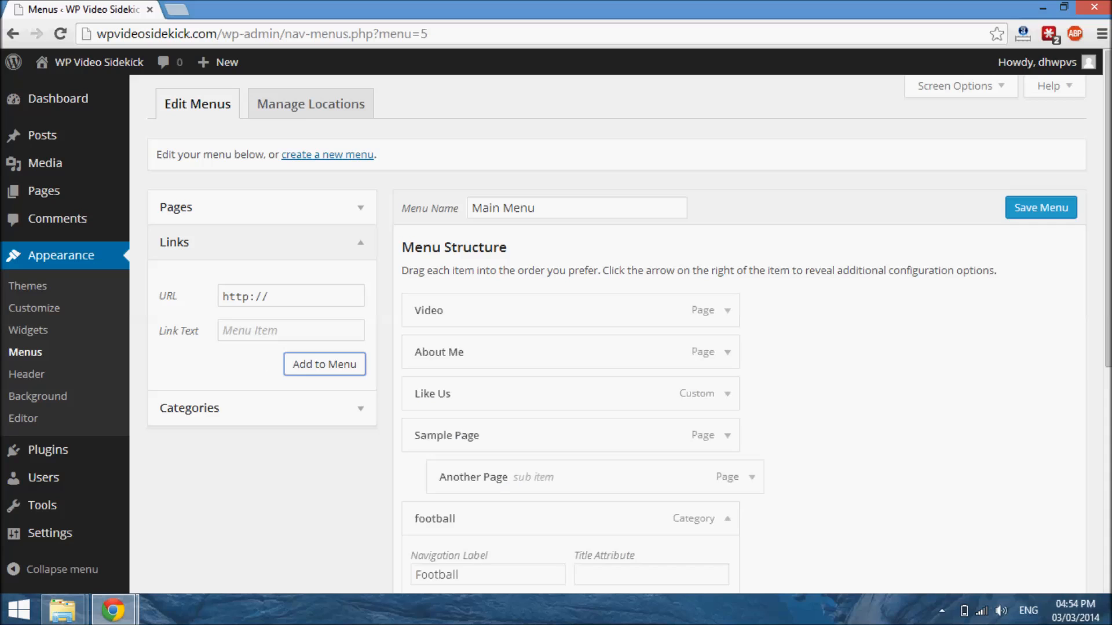
Step: Collapse the football item's settings, then move the Video page below Services and nest it as a sub item
{"action": "left_click_drag", "start_coordinate": [1109, 241], "coordinate": [1110, 287]}
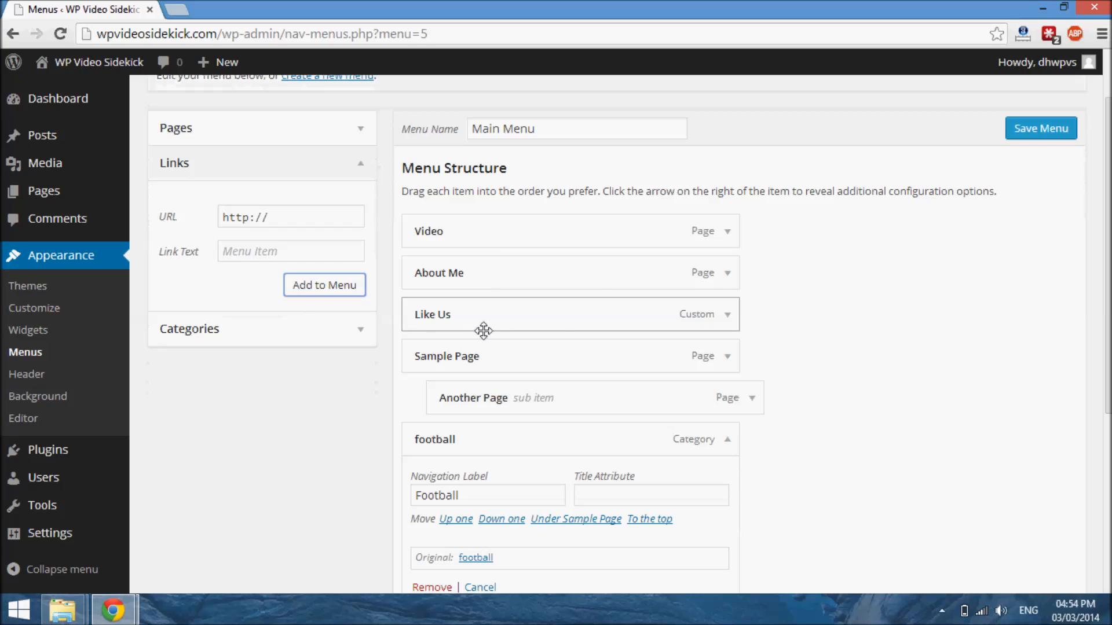
{"action": "scroll", "coordinate": [484, 330], "scroll_direction": "down", "scroll_amount": 3}
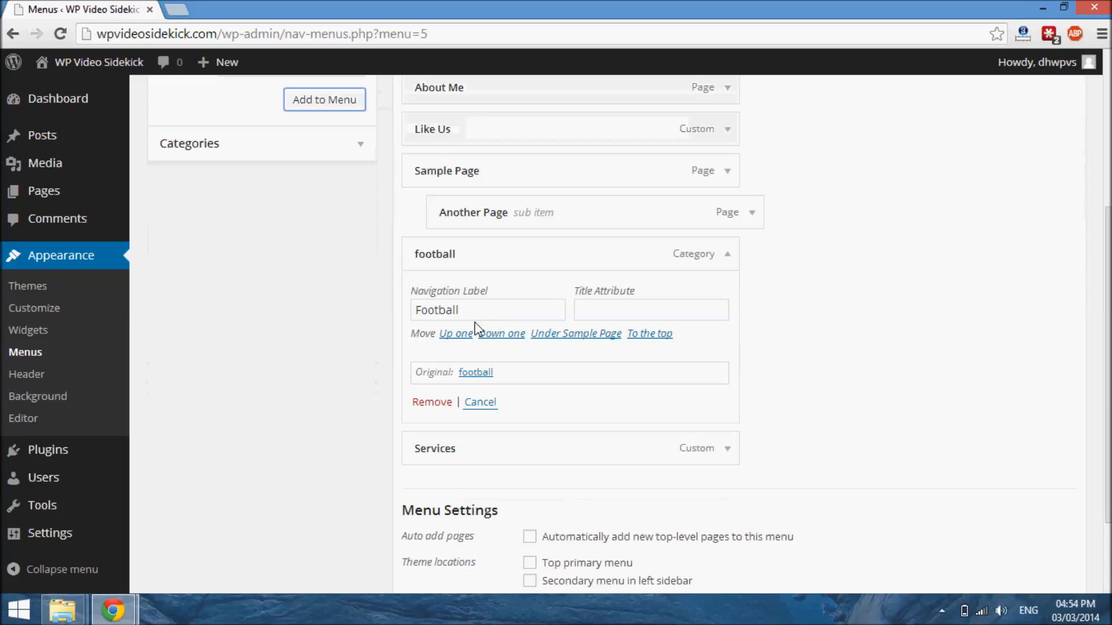
{"action": "left_click", "coordinate": [729, 255]}
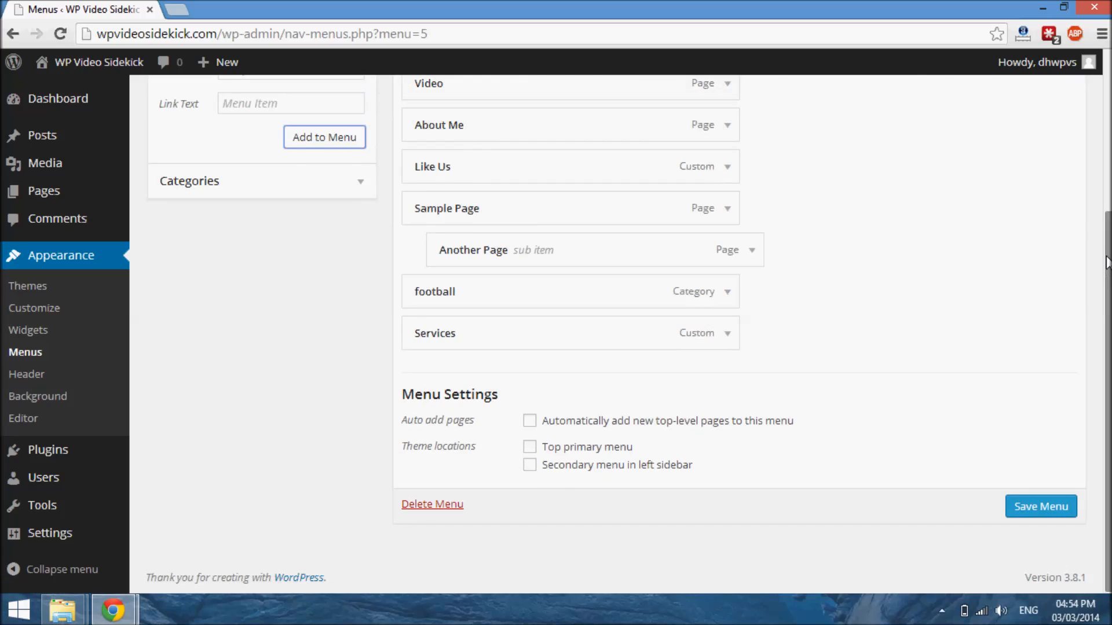
{"action": "scroll", "coordinate": [1106, 247], "scroll_direction": "up", "scroll_amount": 1}
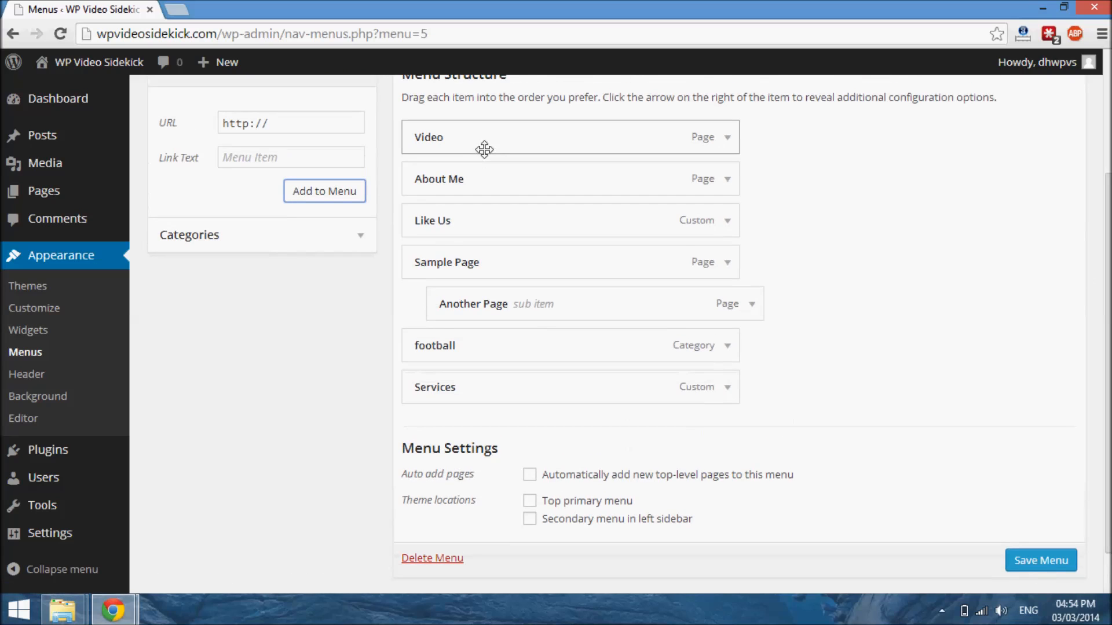
{"action": "left_click_drag", "start_coordinate": [496, 137], "coordinate": [491, 402]}
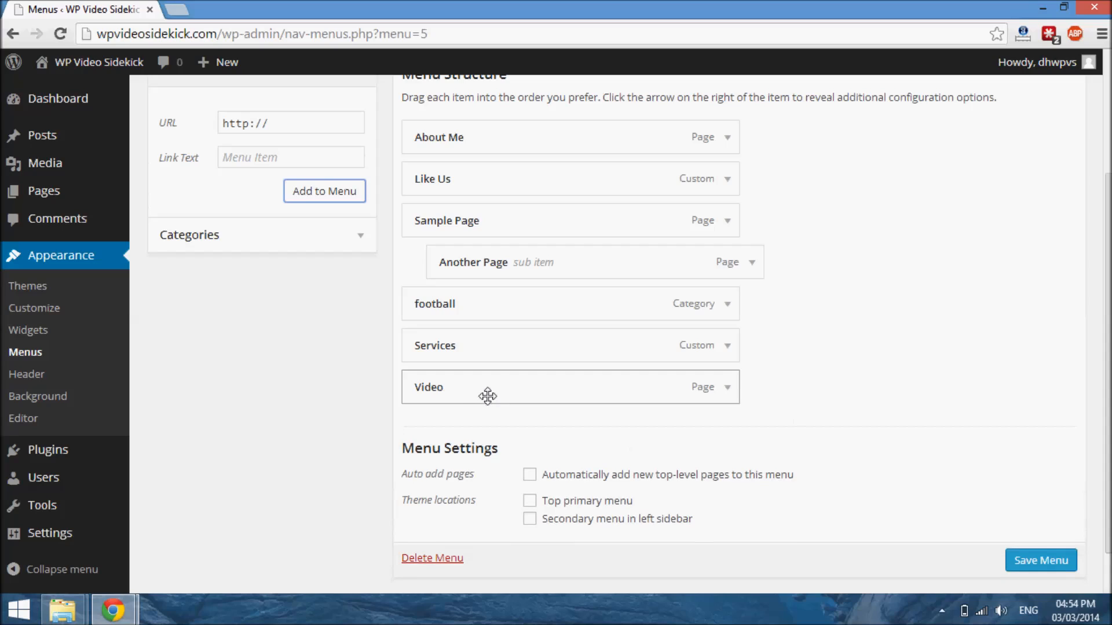
{"action": "left_click_drag", "start_coordinate": [488, 396], "coordinate": [526, 396]}
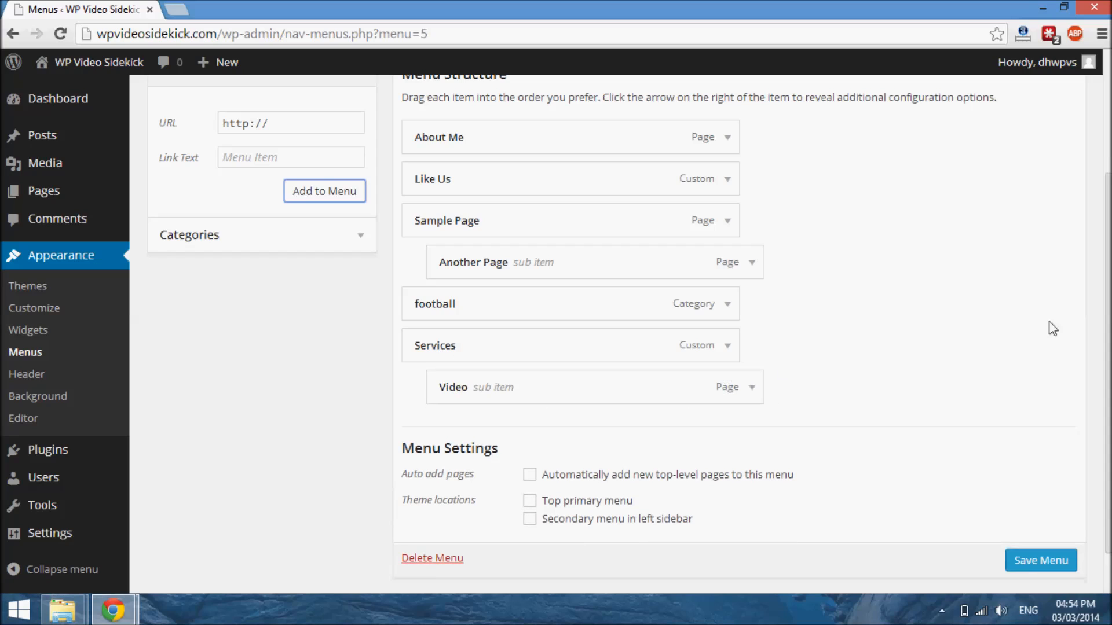
Step: Assign the menu to the Top primary menu theme location and save the menu
{"action": "scroll", "coordinate": [1107, 359], "scroll_direction": "down", "scroll_amount": 2}
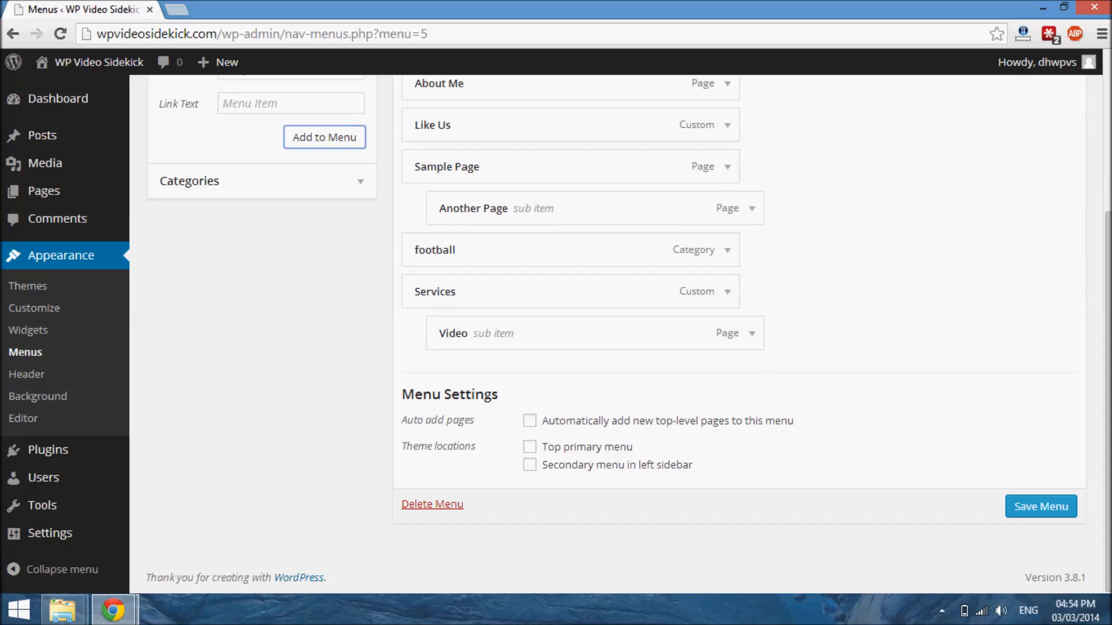
{"action": "scroll", "coordinate": [630, 334], "scroll_direction": "up", "scroll_amount": 4}
{"action": "scroll", "coordinate": [630, 334], "scroll_direction": "down", "scroll_amount": 4}
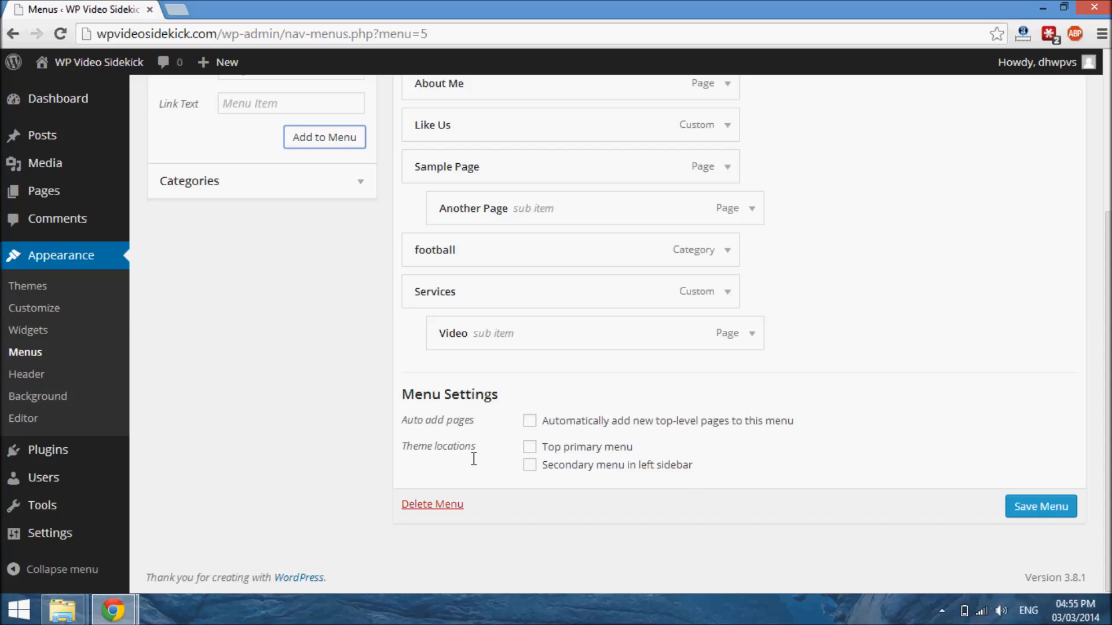
{"action": "left_click", "coordinate": [532, 448]}
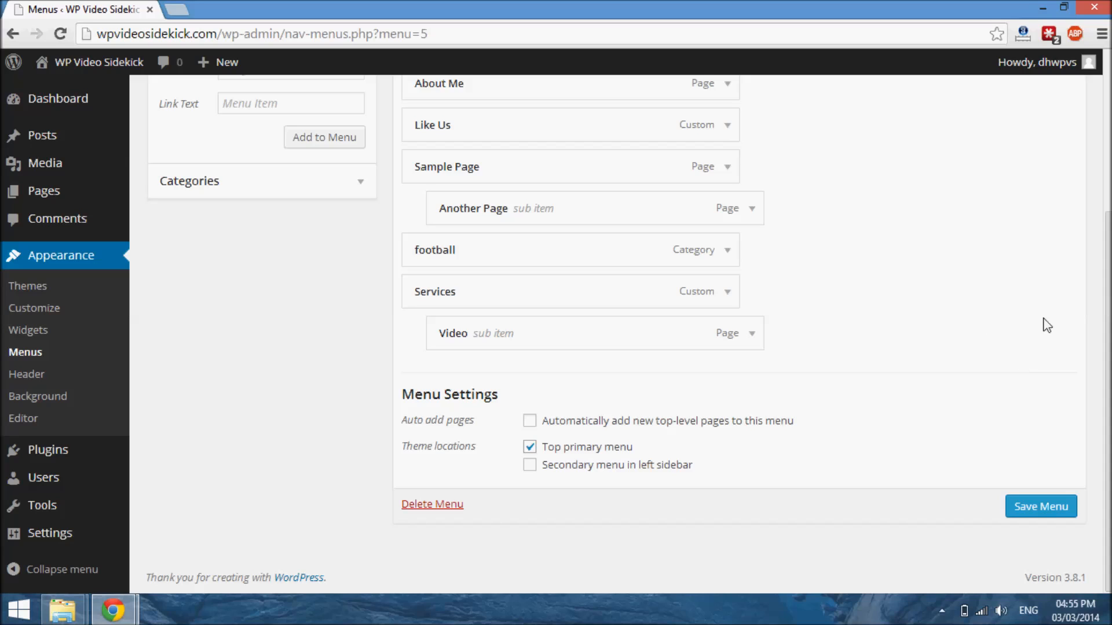
{"action": "left_click_drag", "start_coordinate": [1108, 235], "coordinate": [1097, 88]}
{"action": "scroll", "coordinate": [1100, 139], "scroll_direction": "down", "scroll_amount": 3}
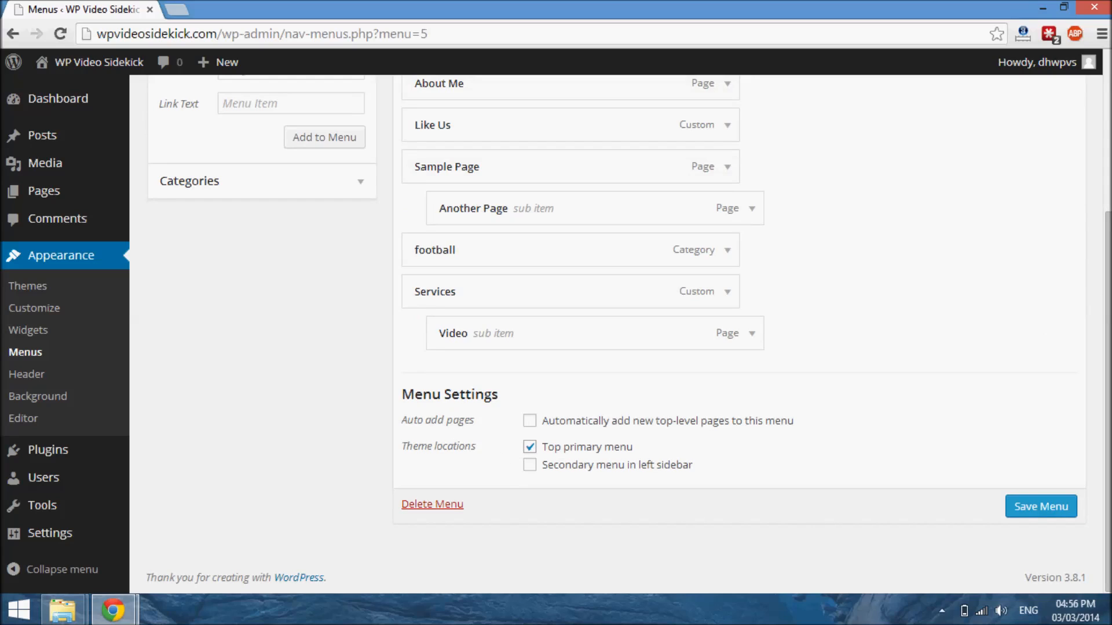
{"action": "left_click", "coordinate": [1029, 512]}
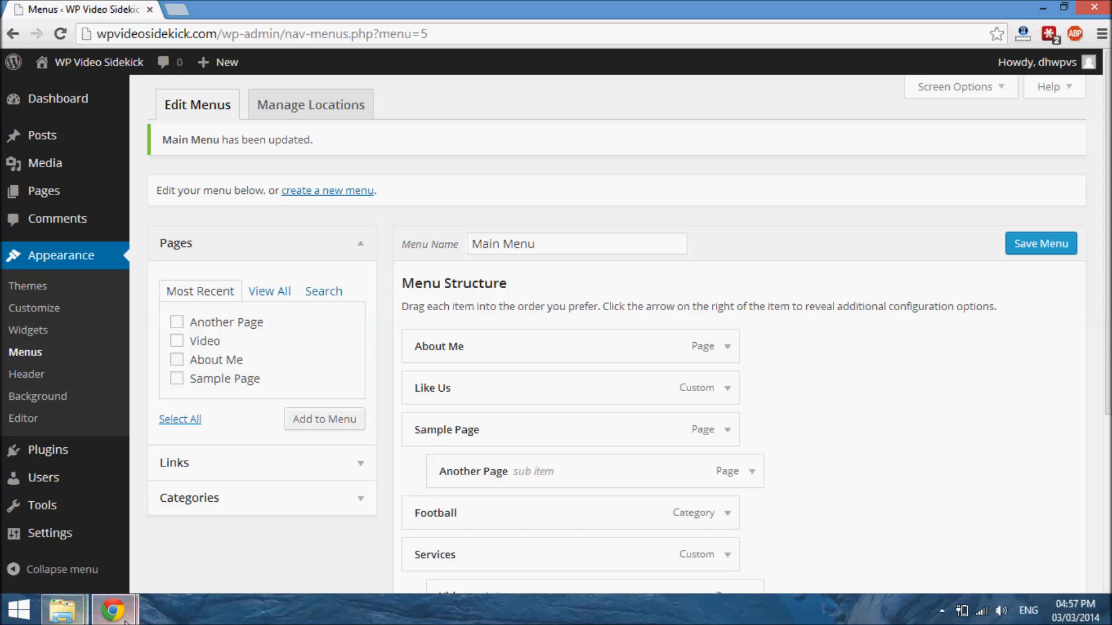
Step: Switch to the browser window showing the live site and reload the home page to check its navigation menu
{"action": "mouse_move", "coordinate": [123, 619]}
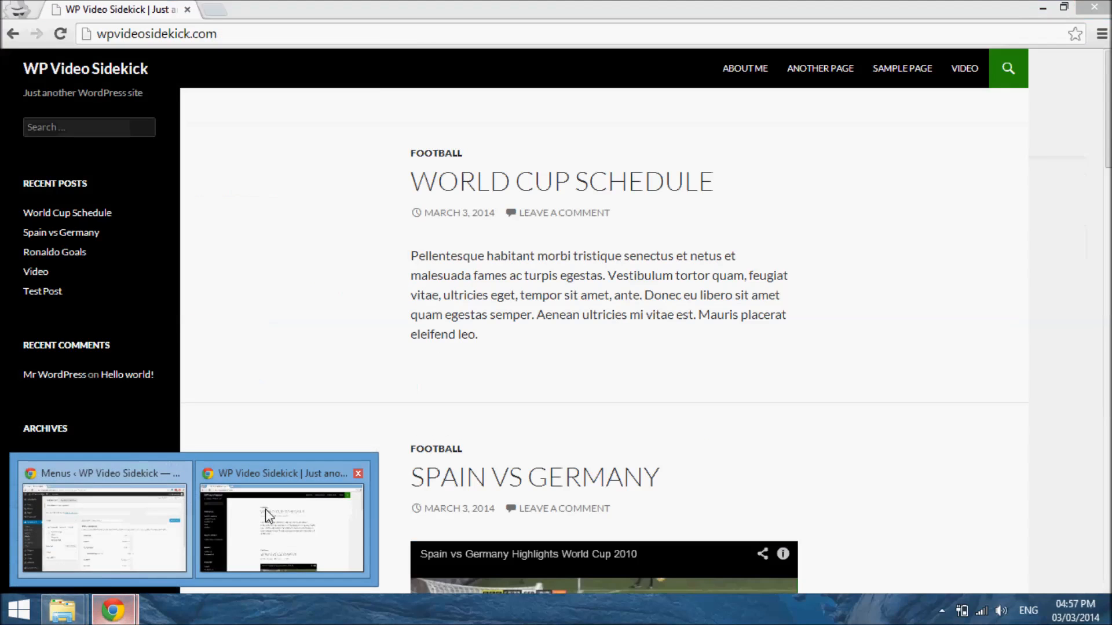
{"action": "left_click", "coordinate": [265, 509]}
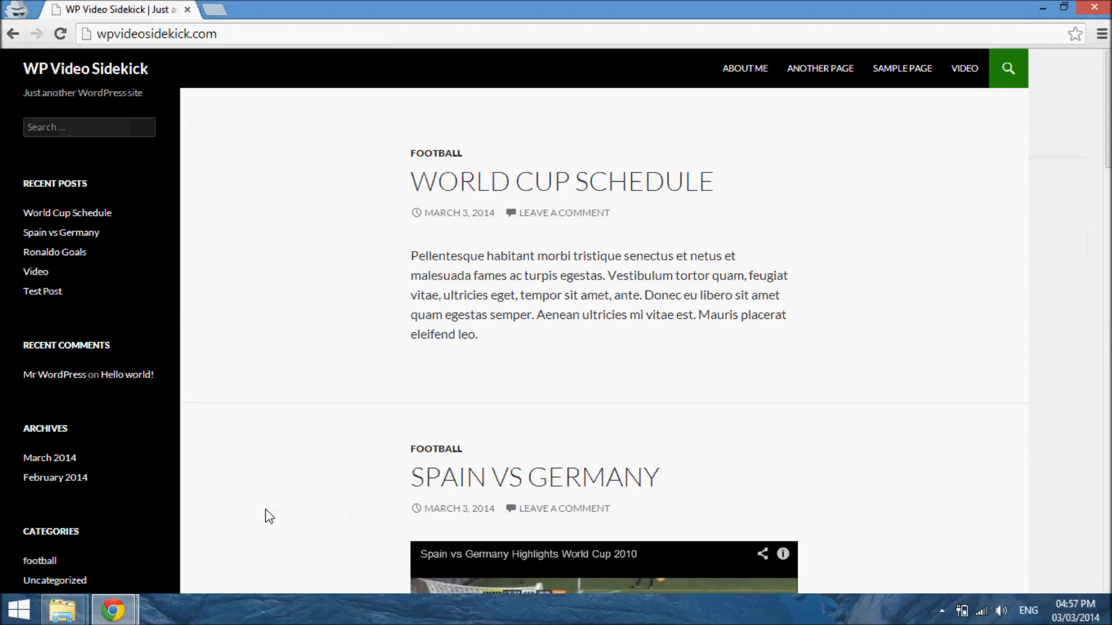
{"action": "left_click", "coordinate": [61, 35]}
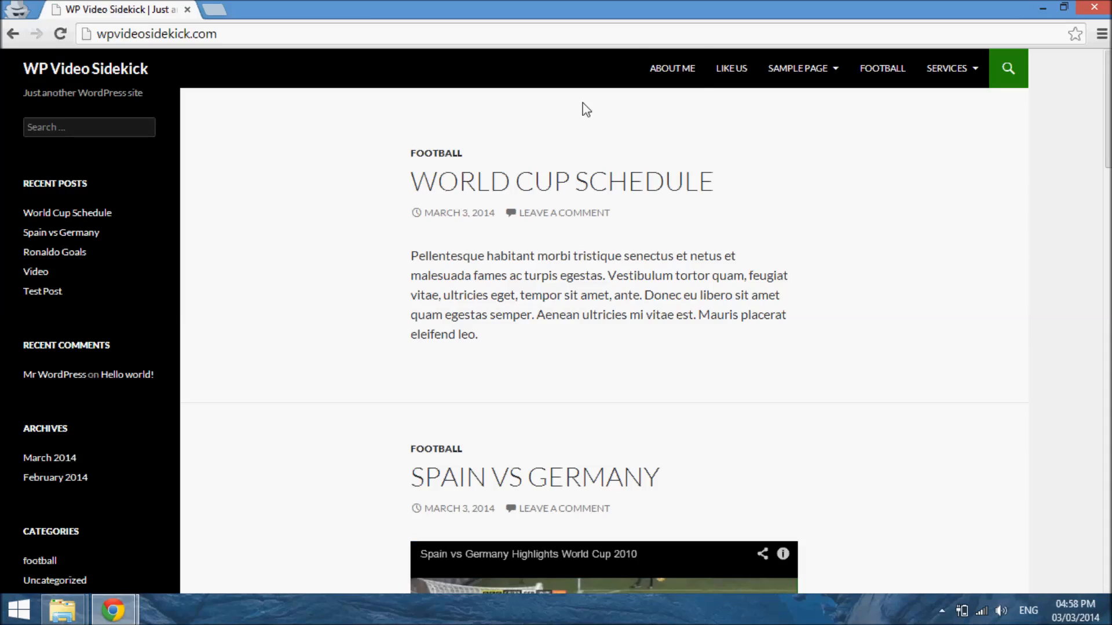
Step: Check the Like Us menu link by opening it in a new tab, and return to the site's tab
{"action": "mouse_move", "coordinate": [817, 80]}
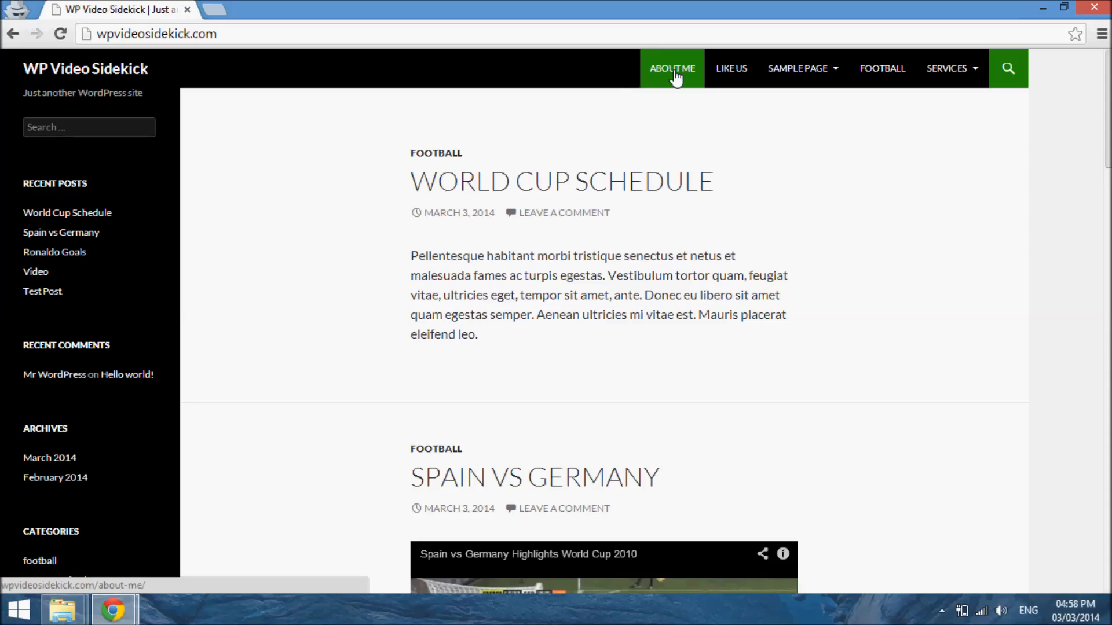
{"action": "right_click", "coordinate": [734, 76]}
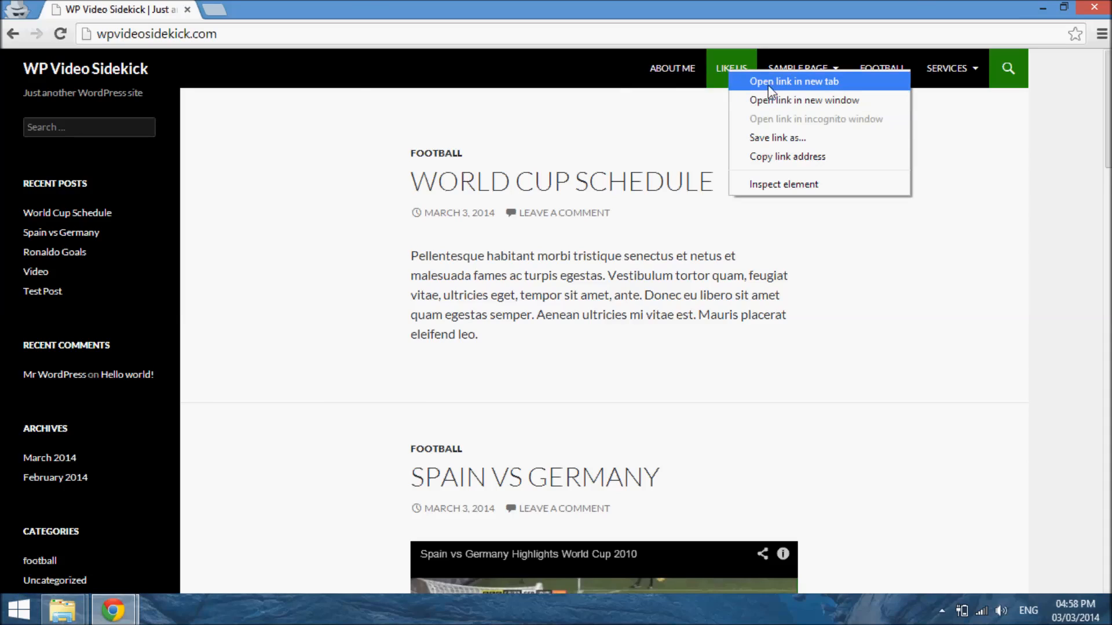
{"action": "left_click", "coordinate": [753, 77]}
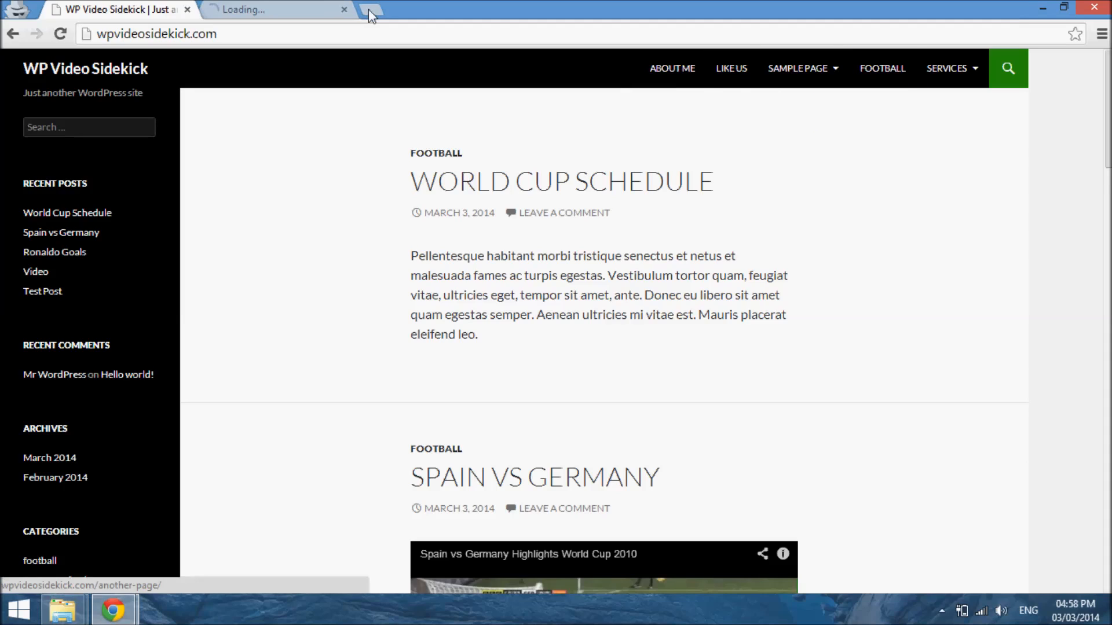
{"action": "left_click", "coordinate": [259, 10]}
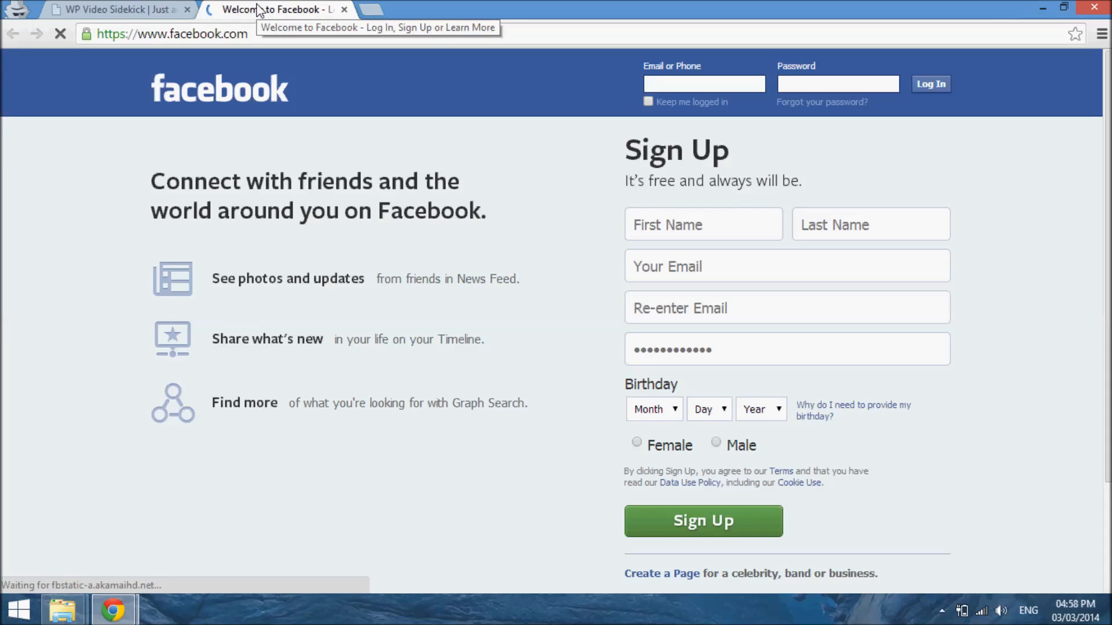
{"action": "left_click", "coordinate": [139, 11]}
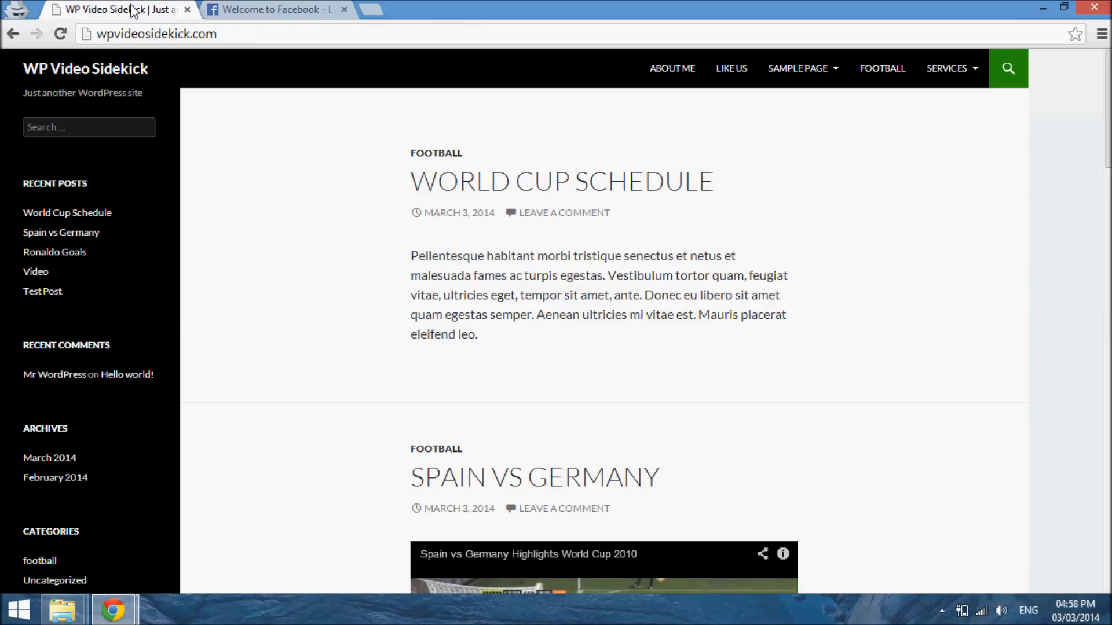
Step: Check the Sample Page submenu, then open the Football menu item and look through the posts in its category archive
{"action": "mouse_move", "coordinate": [773, 72]}
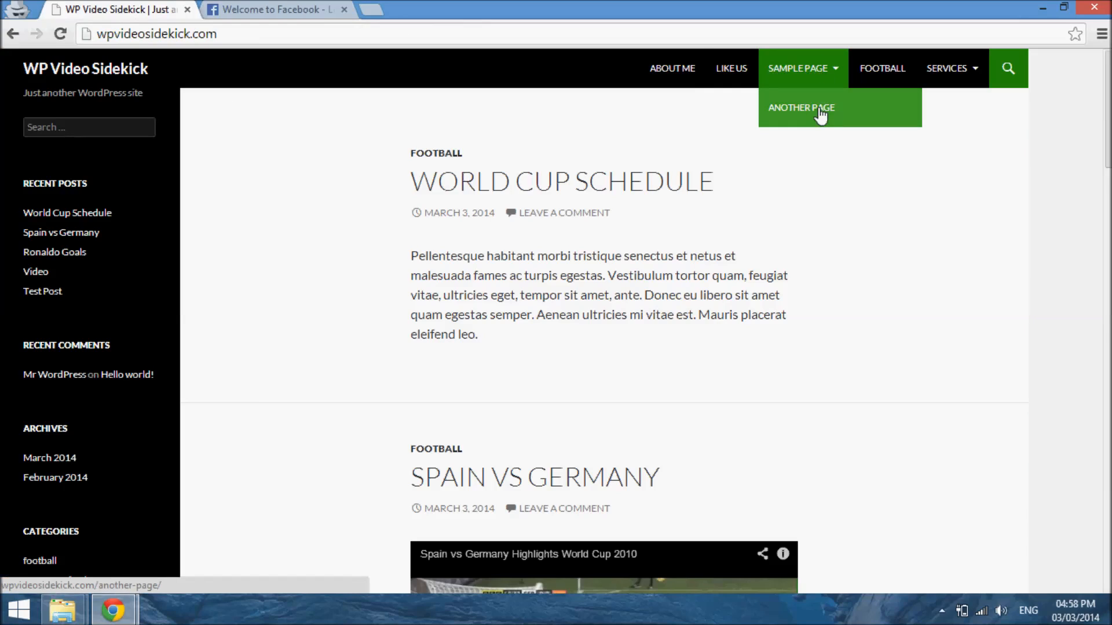
{"action": "left_click", "coordinate": [890, 69]}
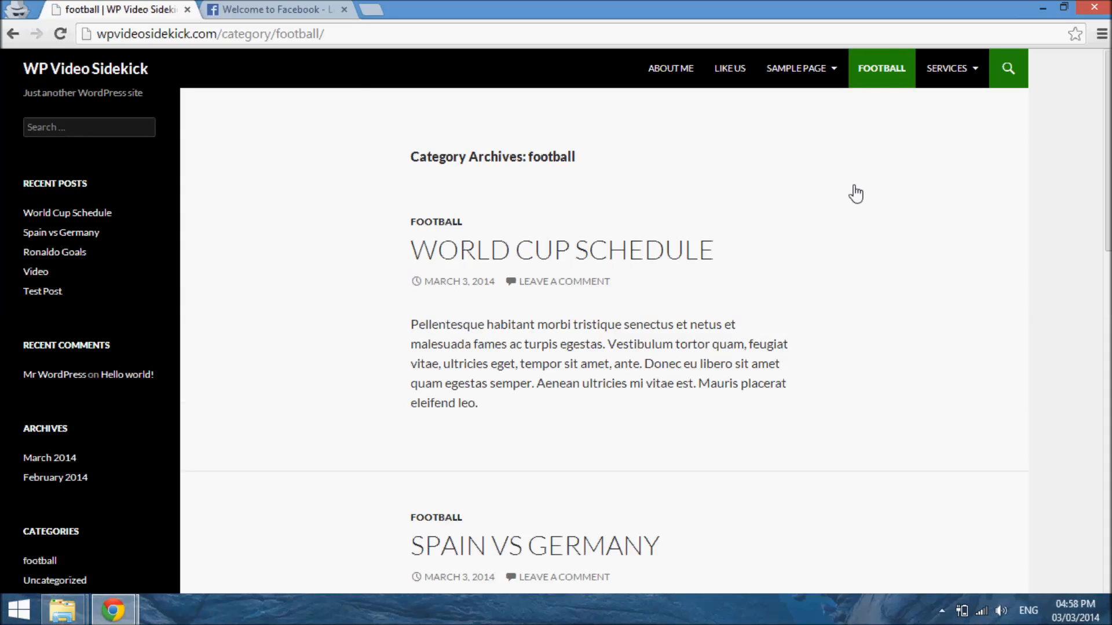
{"action": "scroll", "coordinate": [852, 191], "scroll_direction": "down", "scroll_amount": 3}
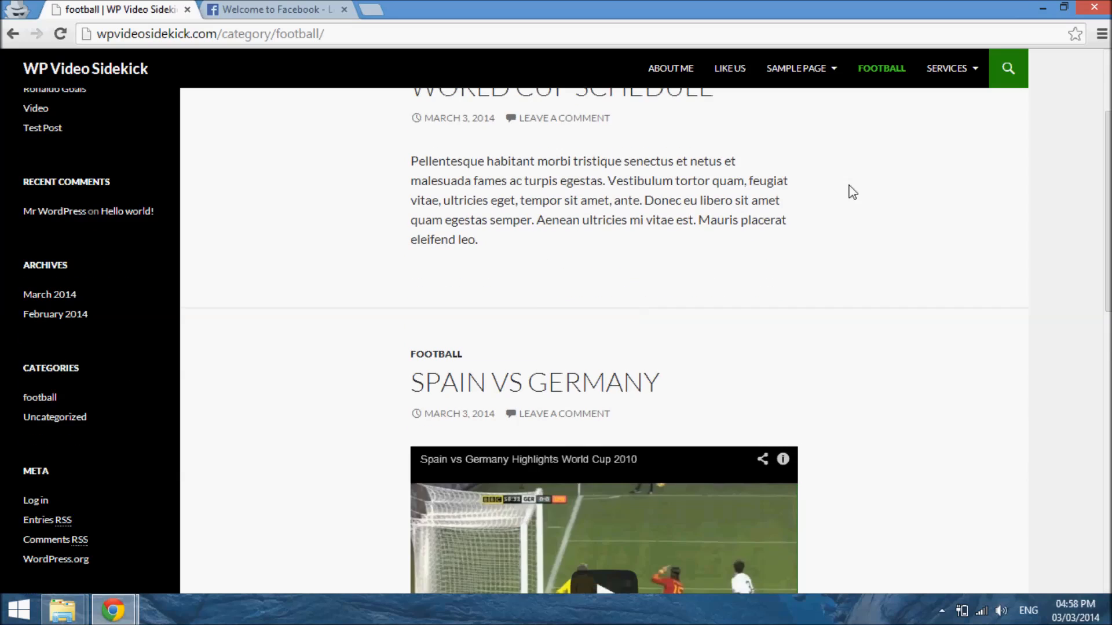
{"action": "scroll", "coordinate": [853, 191], "scroll_direction": "down", "scroll_amount": 8}
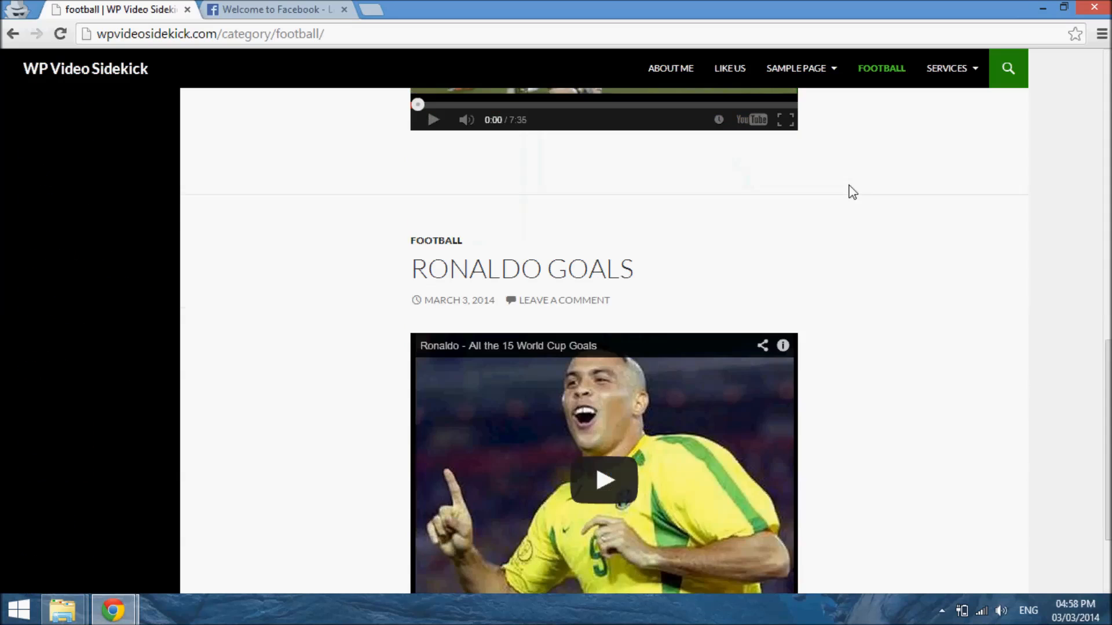
{"action": "scroll", "coordinate": [853, 192], "scroll_direction": "down", "scroll_amount": 2}
{"action": "scroll", "coordinate": [852, 192], "scroll_direction": "up", "scroll_amount": 15}
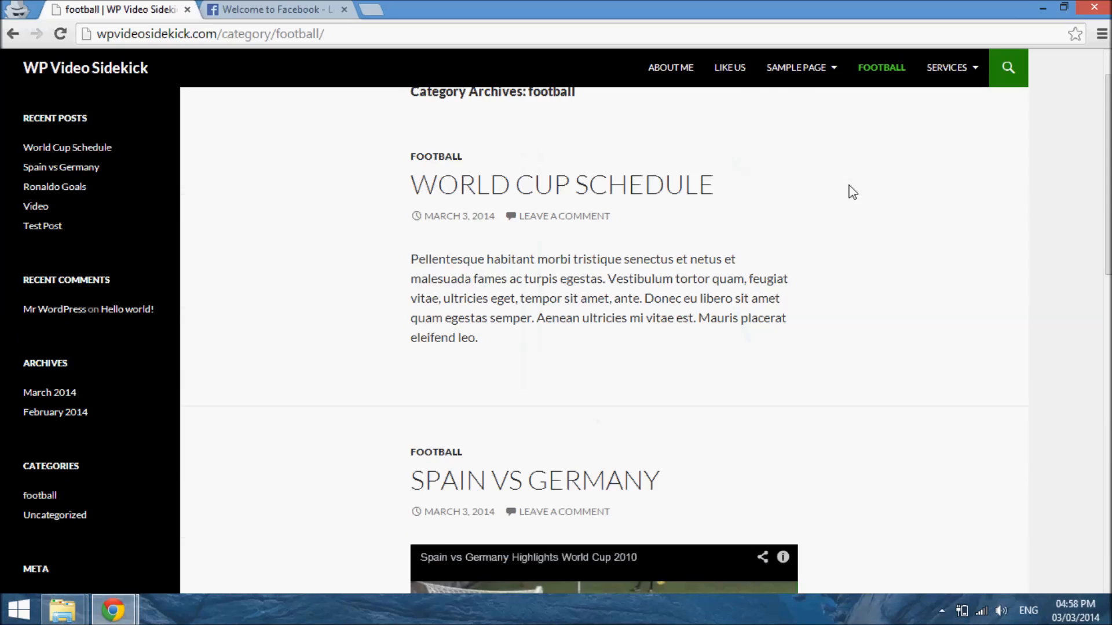
Step: Test the Services menu item and open the Video page from its submenu
{"action": "mouse_move", "coordinate": [944, 81]}
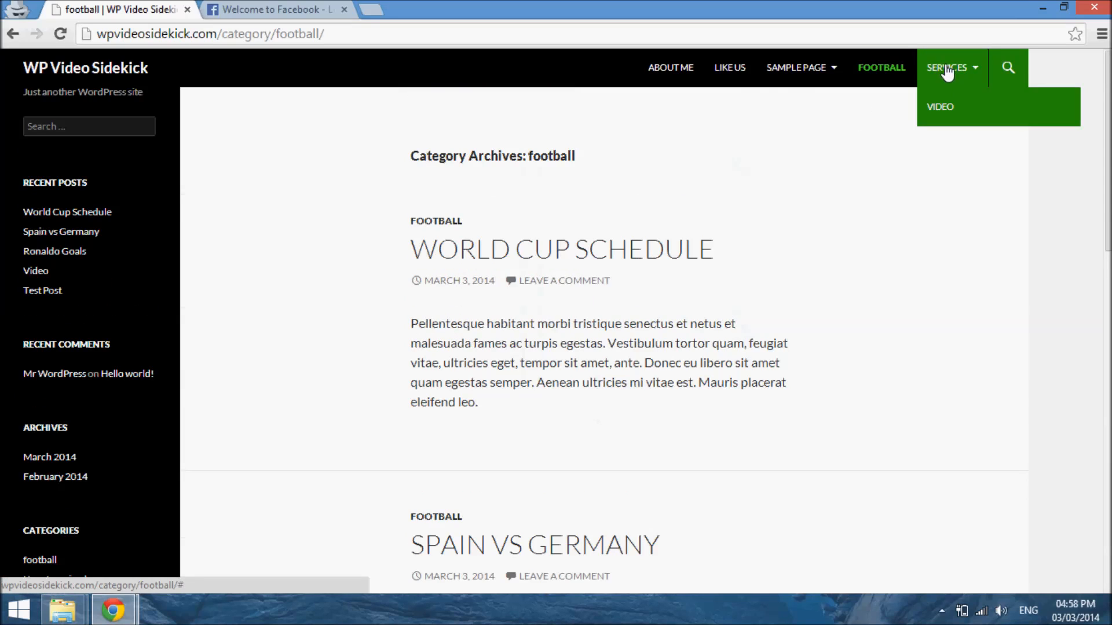
{"action": "left_click", "coordinate": [939, 68]}
{"action": "left_click", "coordinate": [949, 116]}
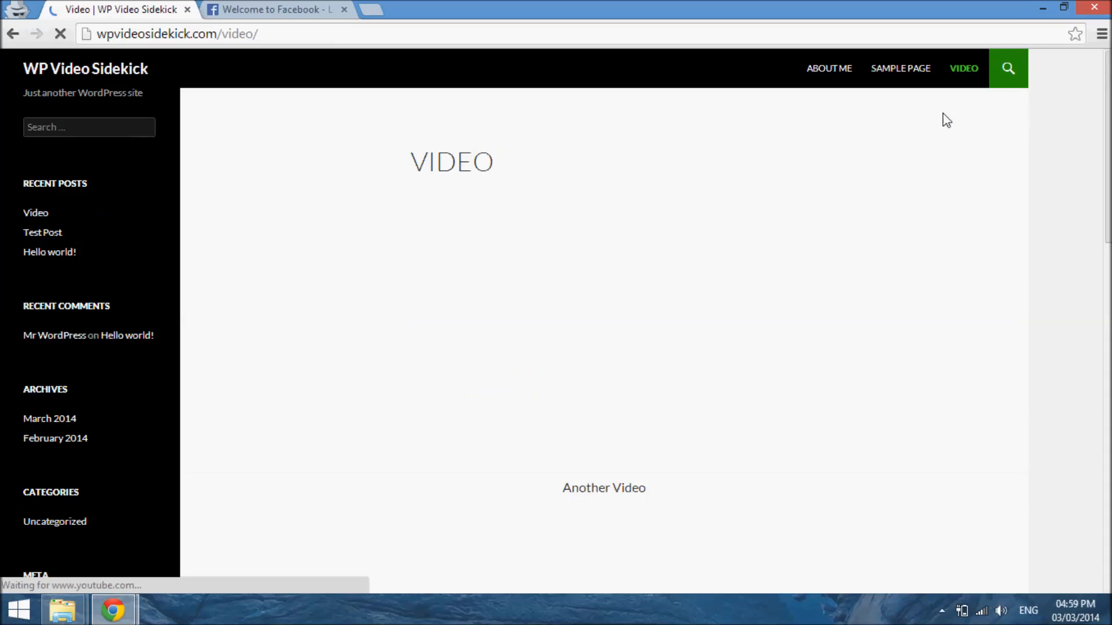